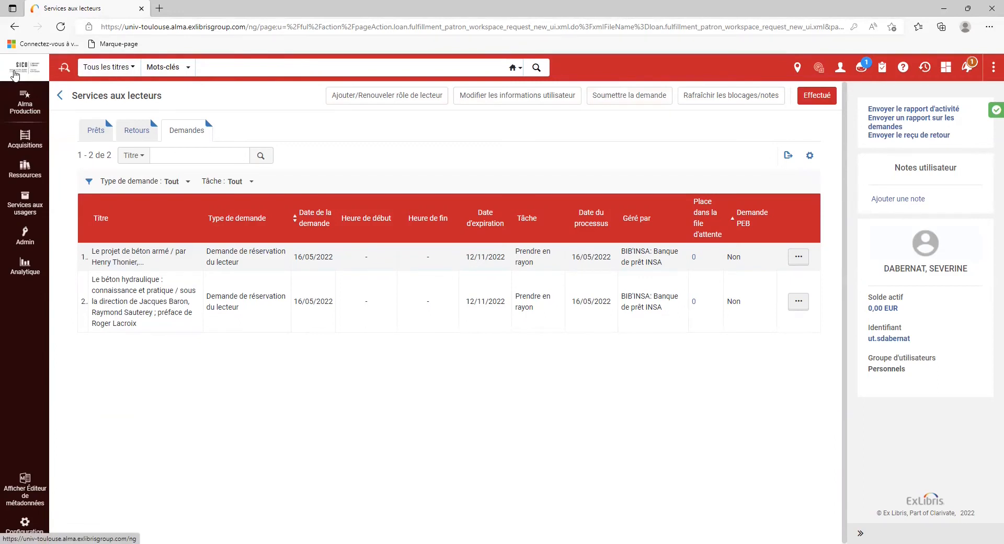
Return to the home page and search all titles for the keywords "bulletin des bibliothèques de france"
{"action": "left_click", "coordinate": [15, 76]}
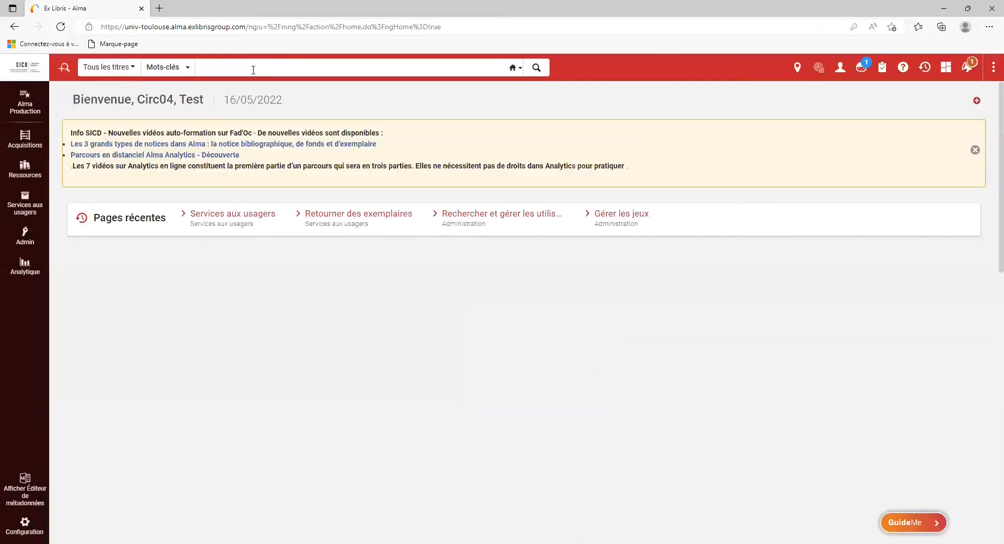
{"action": "left_click", "coordinate": [261, 69]}
{"action": "type", "text": "bu"}
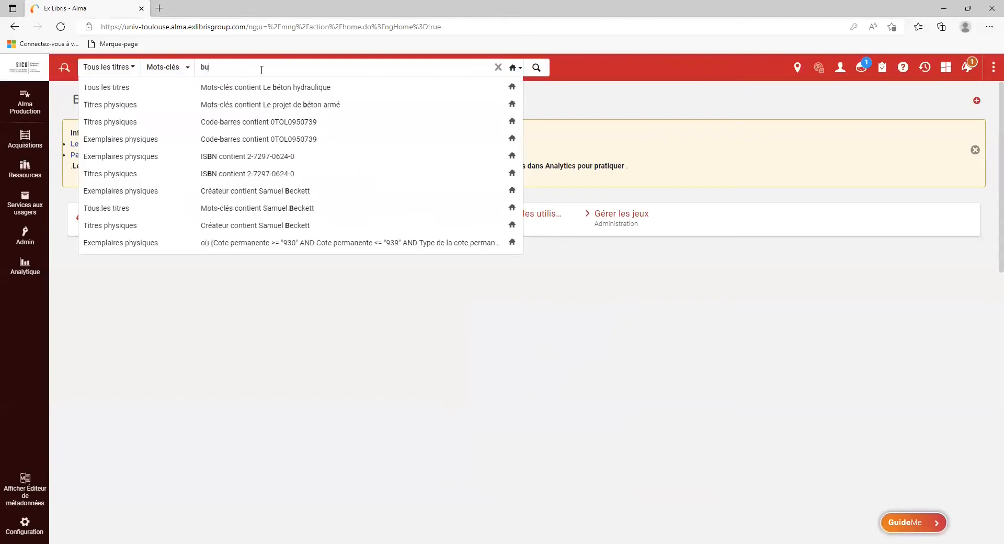
{"action": "type", "text": "lletin des"}
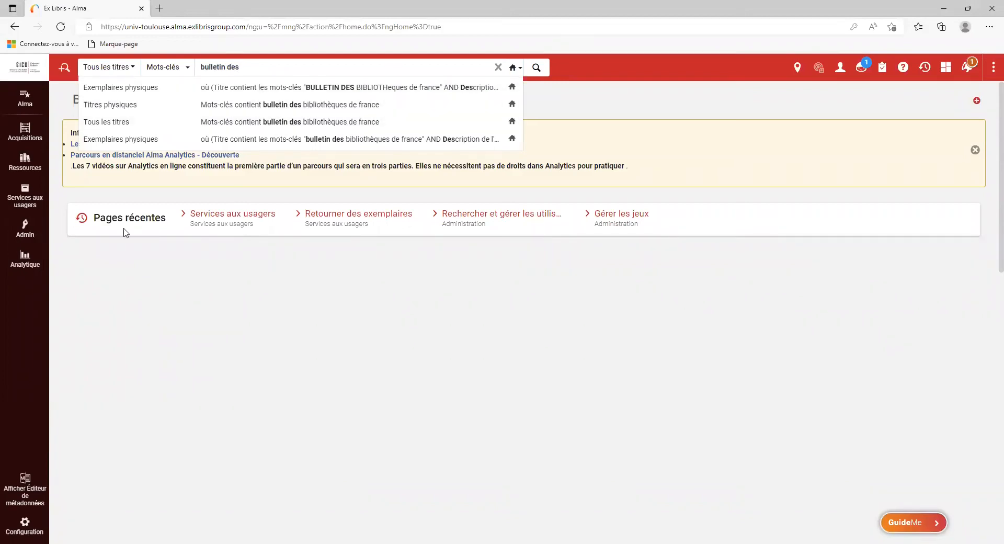
{"action": "left_click", "coordinate": [288, 129]}
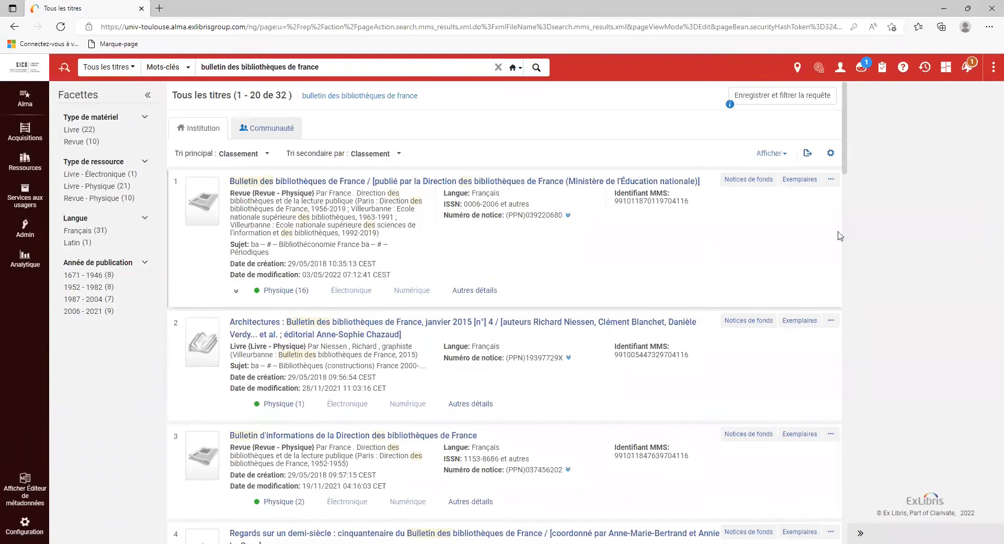
Create a request on the first result, Bulletin des bibliothèques de France, with type Demande de réservation du lecteur
{"action": "left_click", "coordinate": [830, 179]}
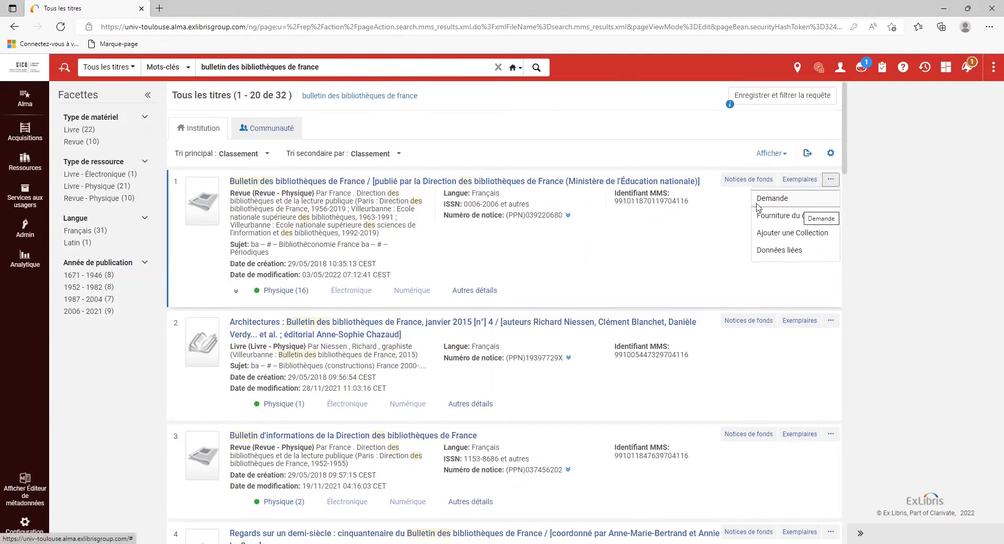
{"action": "left_click", "coordinate": [799, 203]}
{"action": "left_click", "coordinate": [244, 149]}
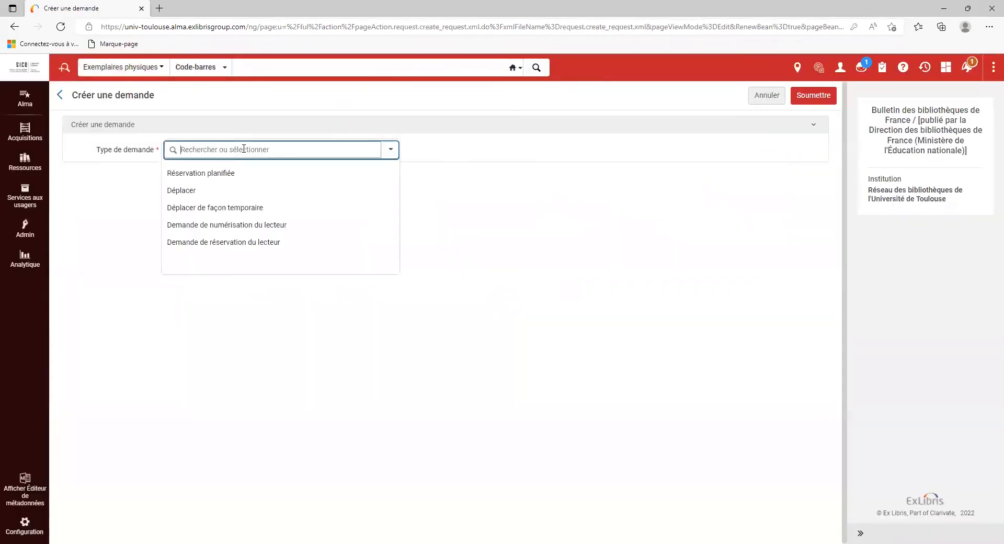
{"action": "left_click", "coordinate": [247, 243]}
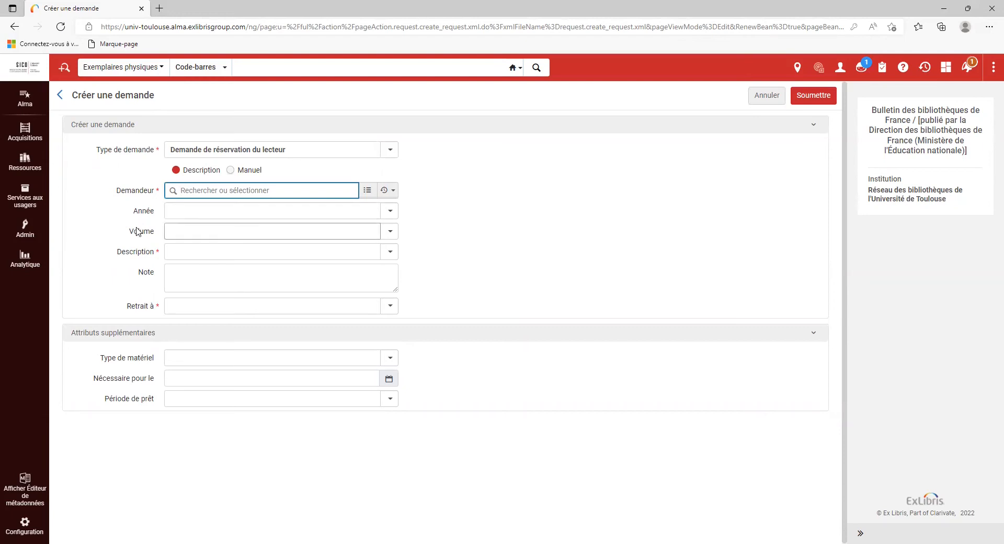
Filter the issue descriptions by 2004 and set the request's description to t. 49 N° 2 (2004)
{"action": "left_click", "coordinate": [393, 258]}
{"action": "left_click_drag", "start_coordinate": [396, 270], "coordinate": [397, 486]}
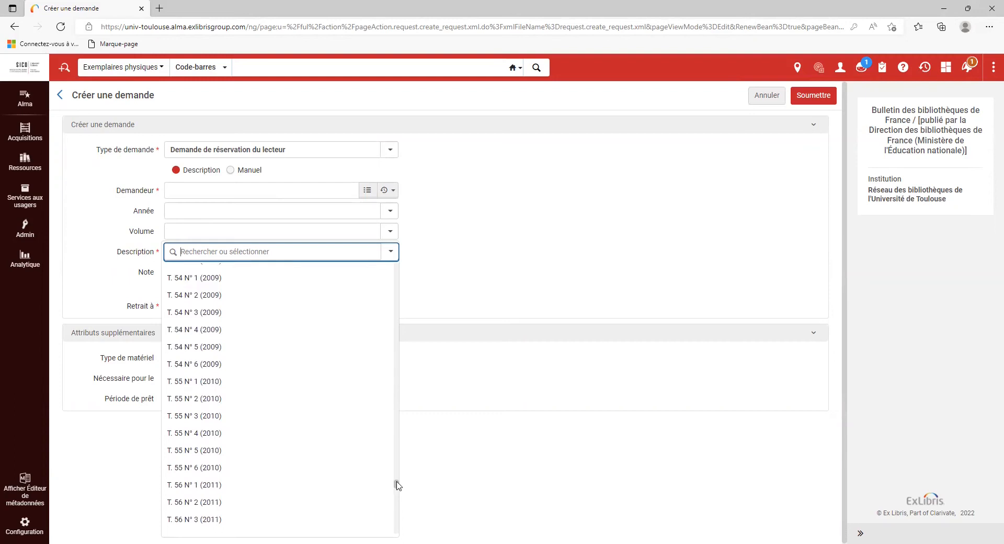
{"action": "left_click_drag", "start_coordinate": [398, 486], "coordinate": [397, 267]}
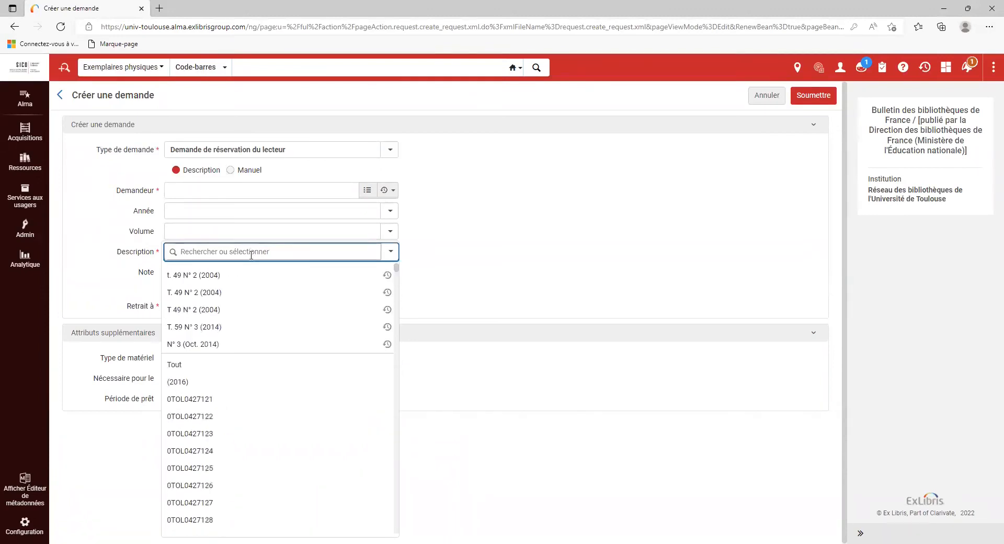
{"action": "type", "text": "2004"}
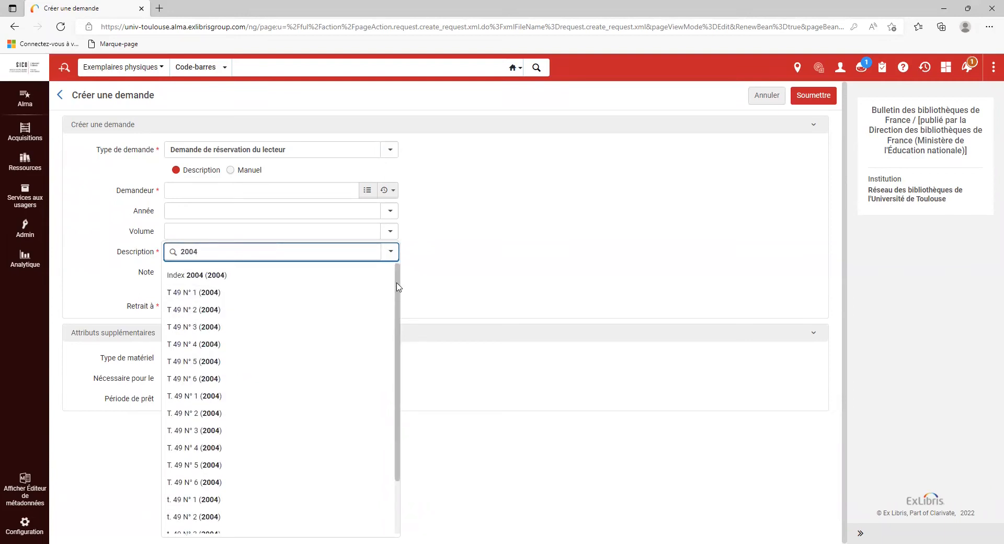
{"action": "scroll", "coordinate": [352, 345], "scroll_direction": "down", "scroll_amount": 2}
{"action": "scroll", "coordinate": [352, 344], "scroll_direction": "up", "scroll_amount": 2}
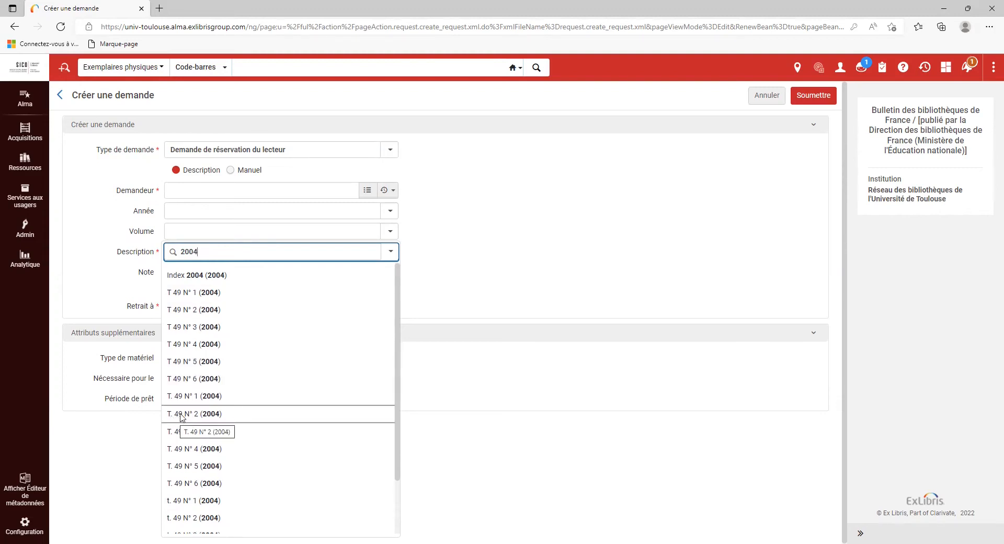
{"action": "scroll", "coordinate": [207, 495], "scroll_direction": "down", "scroll_amount": 1}
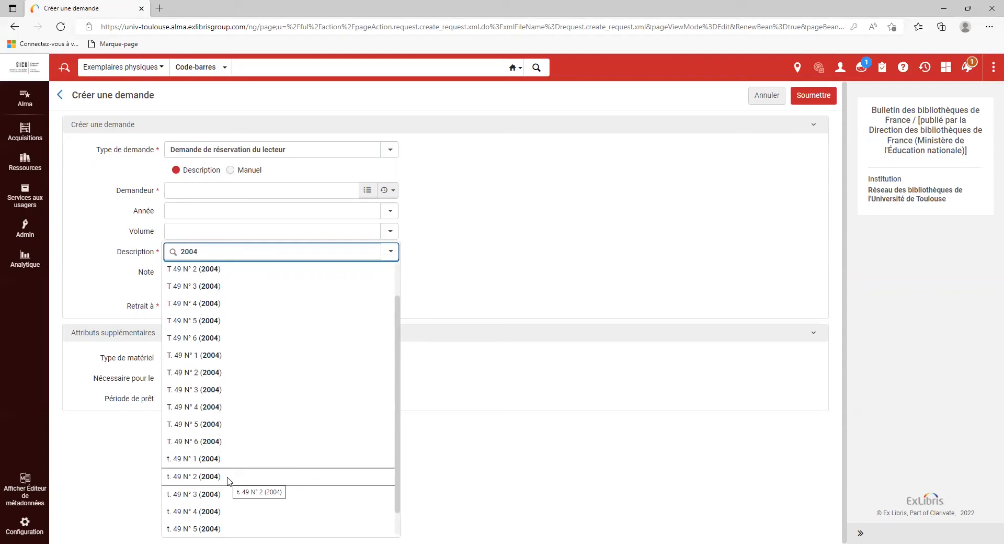
{"action": "left_click", "coordinate": [228, 477]}
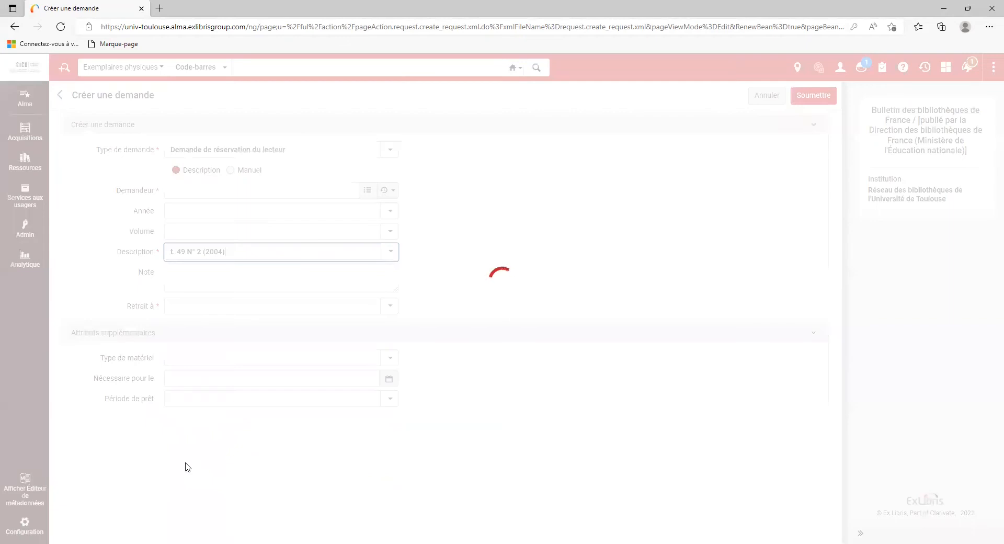
Submit the request with the recently selected patron as requester and Toulouse-Jean Jaurès: BUC Mirail as pickup location
{"action": "left_click", "coordinate": [396, 192]}
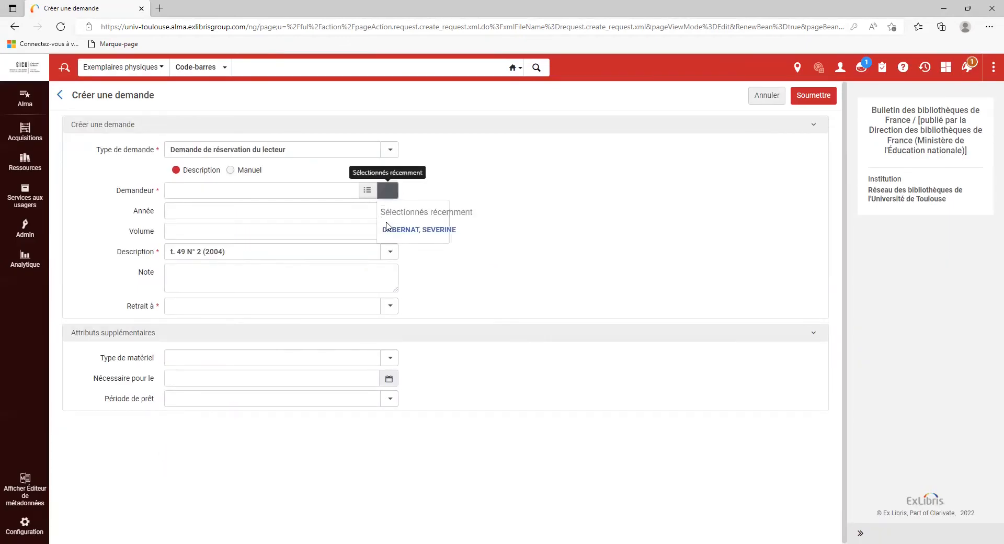
{"action": "left_click", "coordinate": [445, 203]}
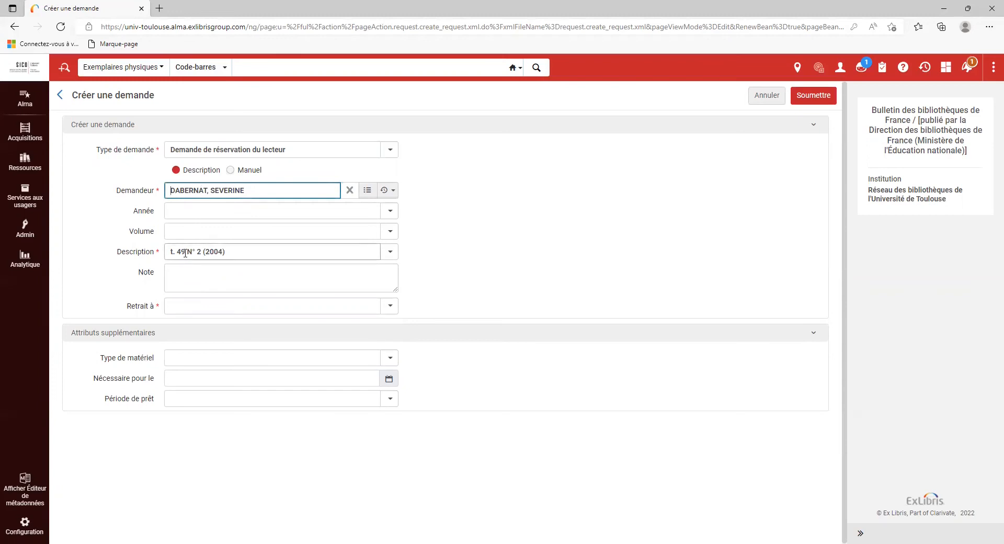
{"action": "left_click", "coordinate": [188, 307]}
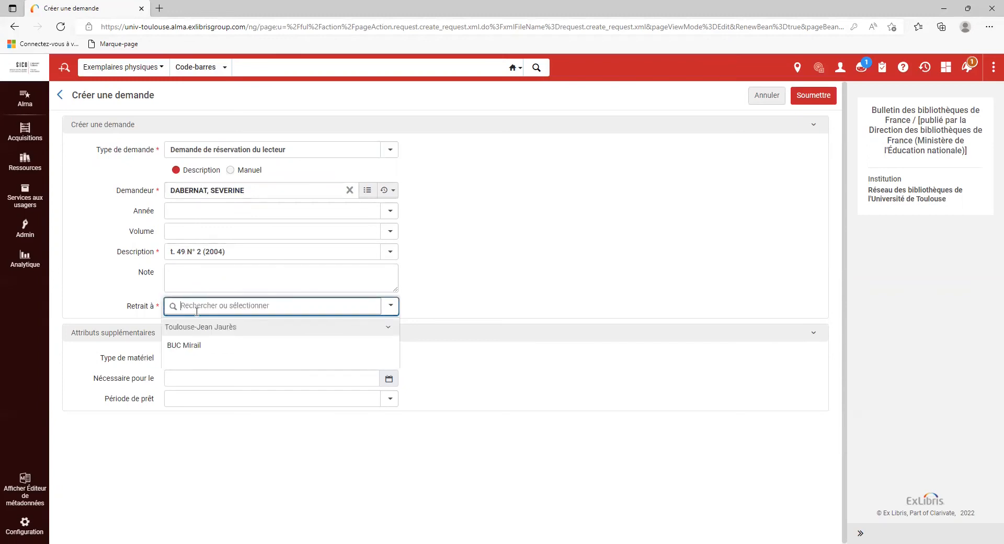
{"action": "left_click", "coordinate": [191, 346]}
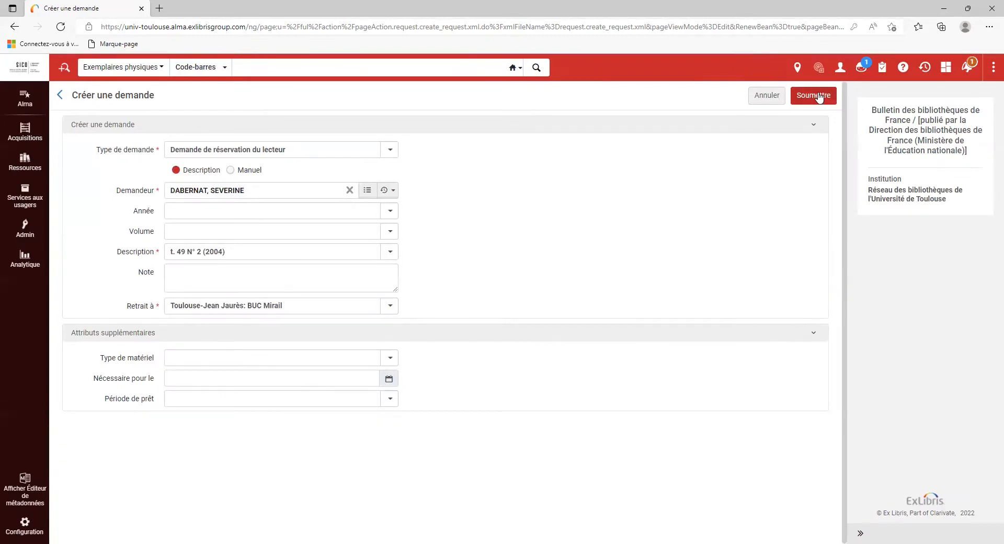
{"action": "left_click", "coordinate": [820, 96]}
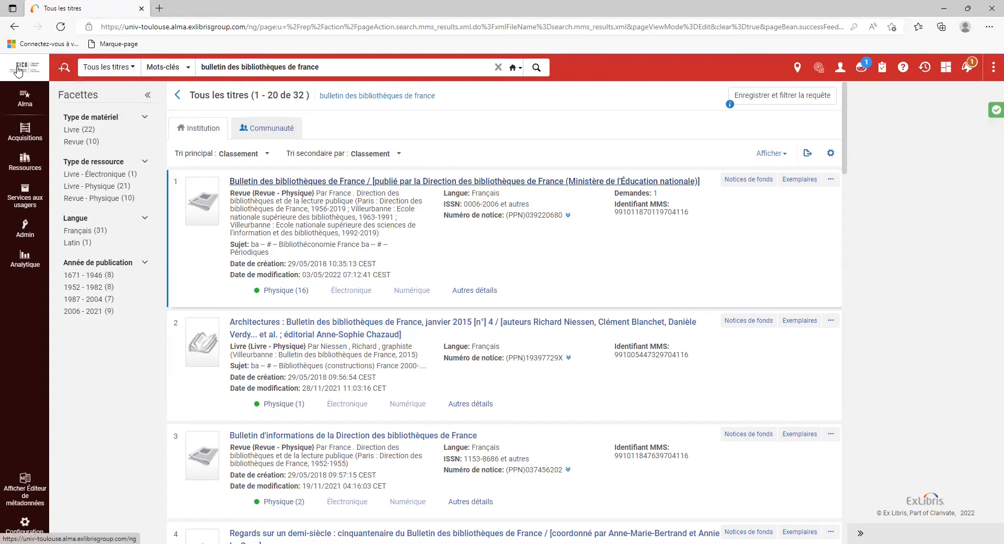
Return to the home page and set the physical items search to Mots-clés
{"action": "left_click", "coordinate": [18, 69]}
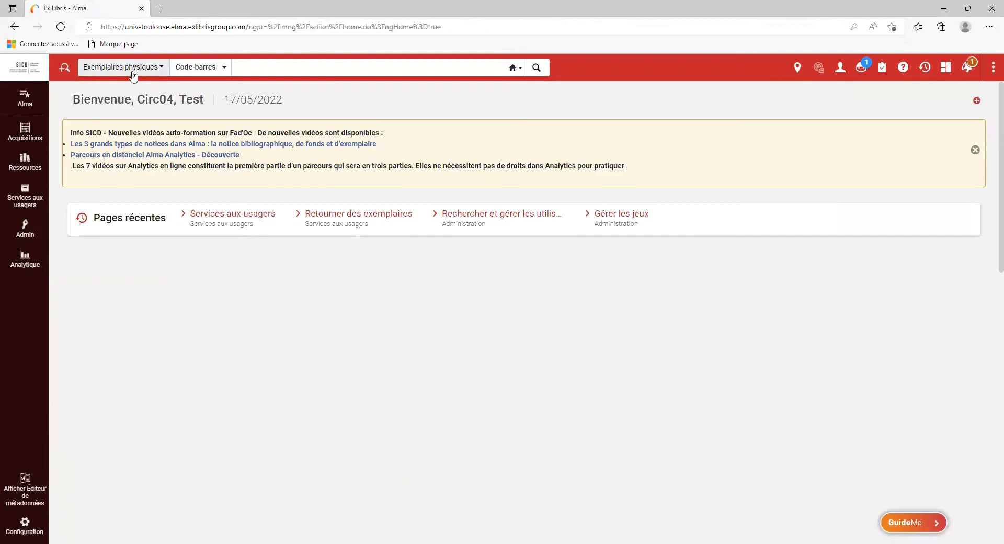
{"action": "left_click", "coordinate": [194, 70]}
{"action": "left_click", "coordinate": [204, 106]}
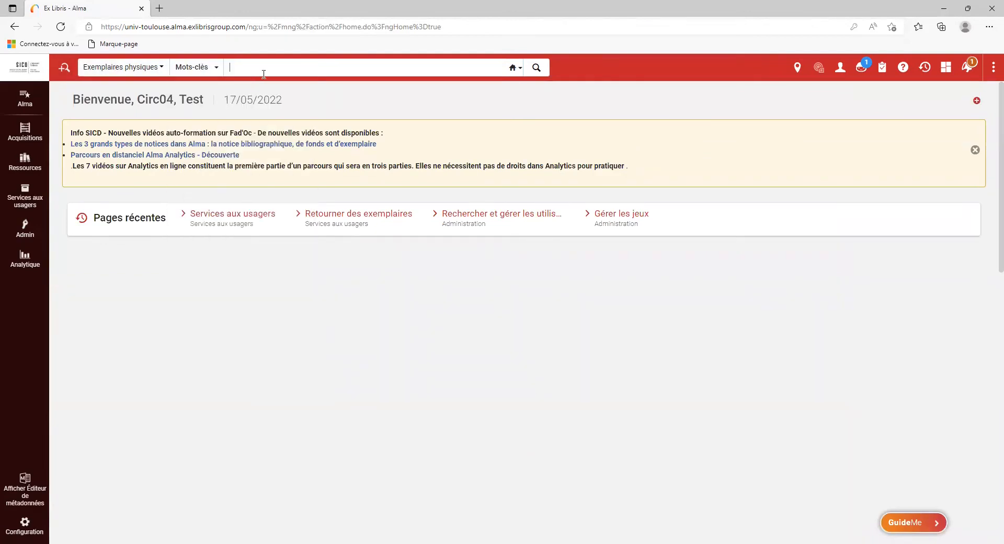
{"action": "left_click", "coordinate": [290, 68]}
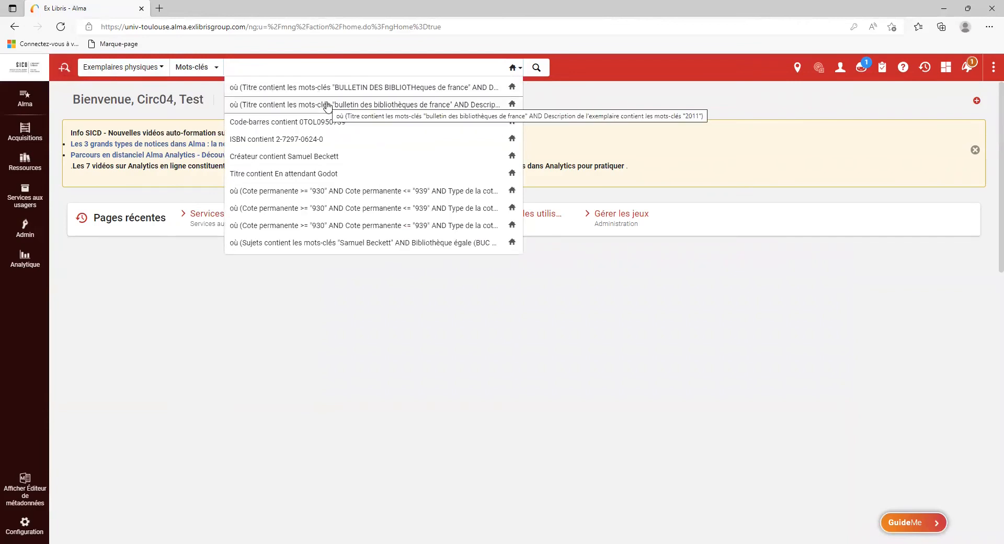
Start an advanced physical items search with a Titre criterion containing the keywords "bulletin des bibliothèques de france"
{"action": "left_click", "coordinate": [65, 67]}
{"action": "left_click", "coordinate": [160, 119]}
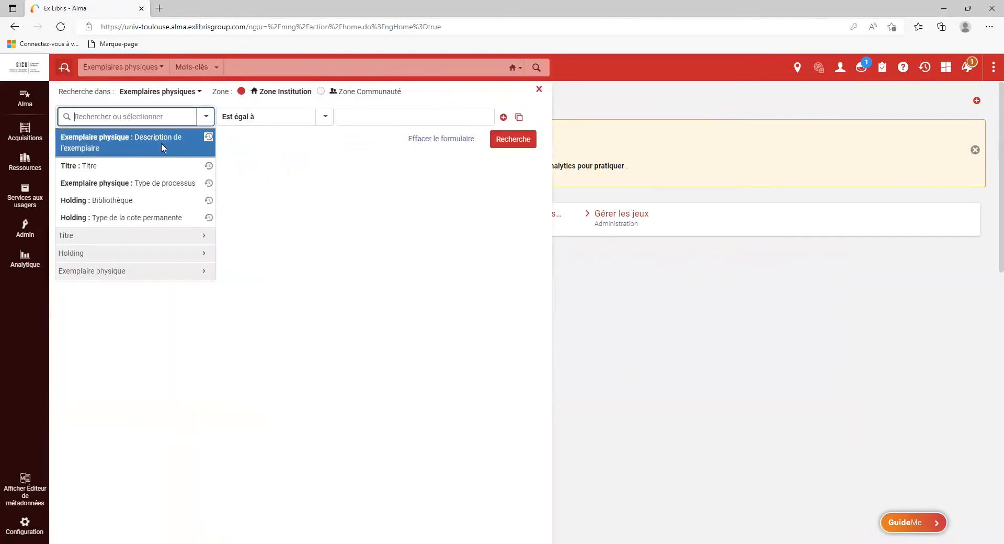
{"action": "left_click", "coordinate": [145, 164]}
{"action": "left_click", "coordinate": [384, 120]}
{"action": "type", "text": "bulletin des bibliothèq"}
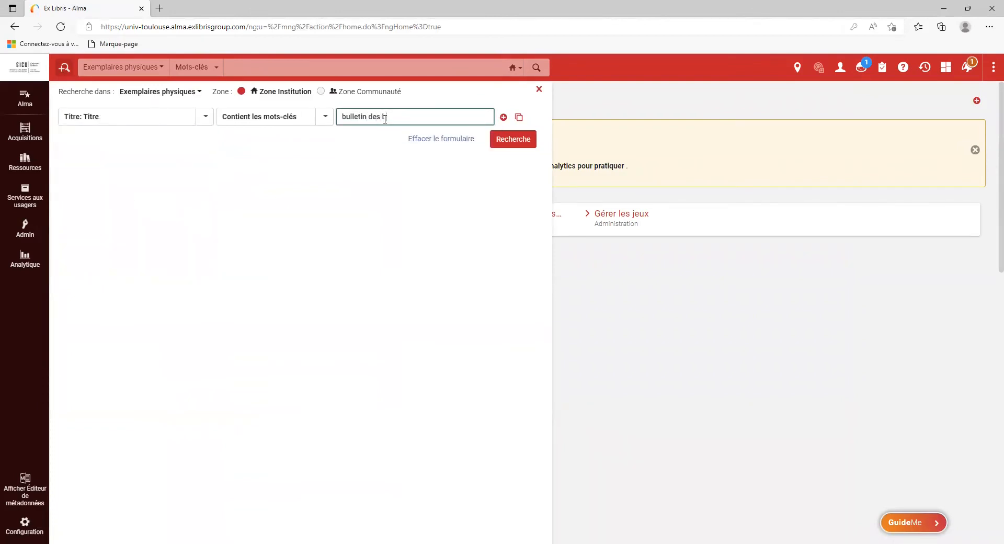
{"action": "type", "text": "e france"}
Add a second criterion, Description de l'exemplaire containing the keywords 2004, and run the search
{"action": "left_click", "coordinate": [503, 117]}
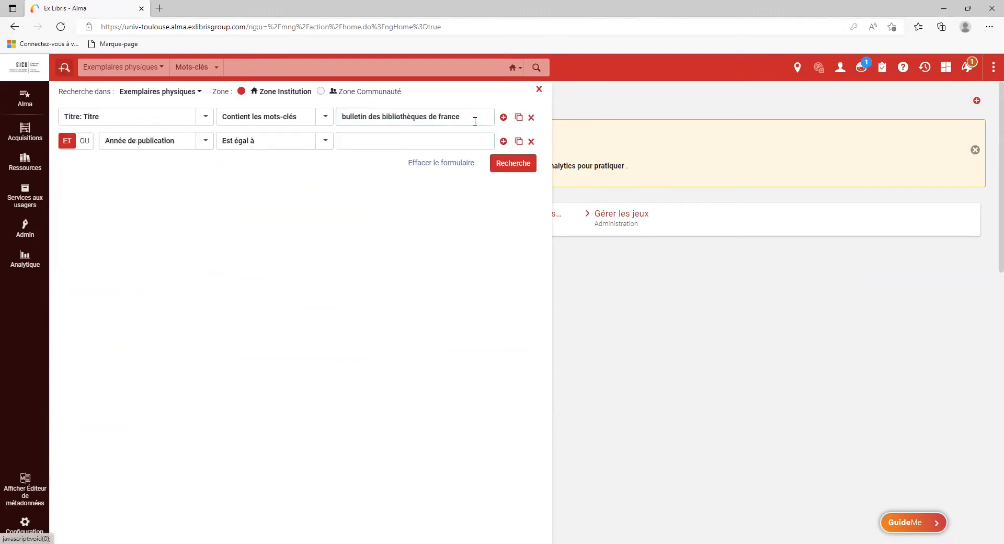
{"action": "left_click", "coordinate": [158, 141]}
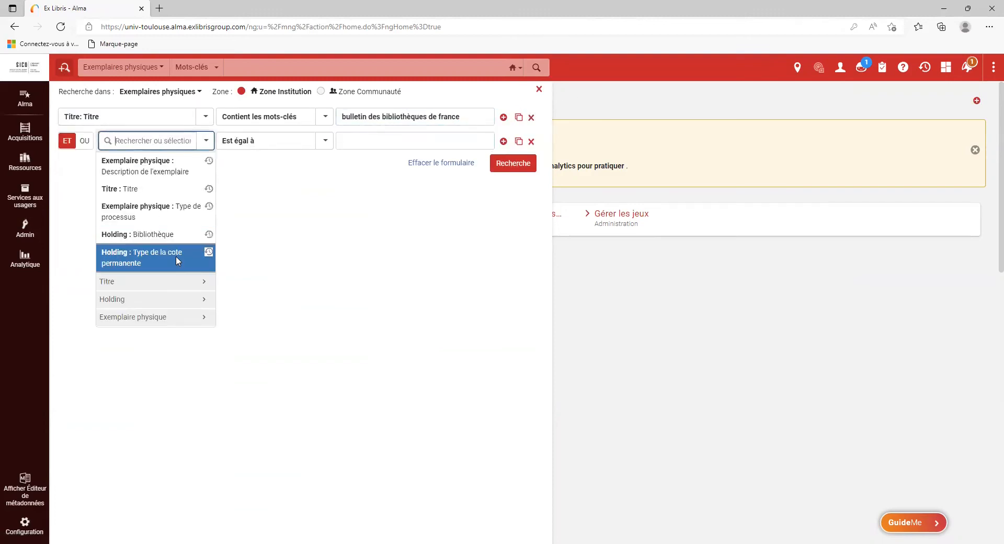
{"action": "left_click", "coordinate": [152, 288]}
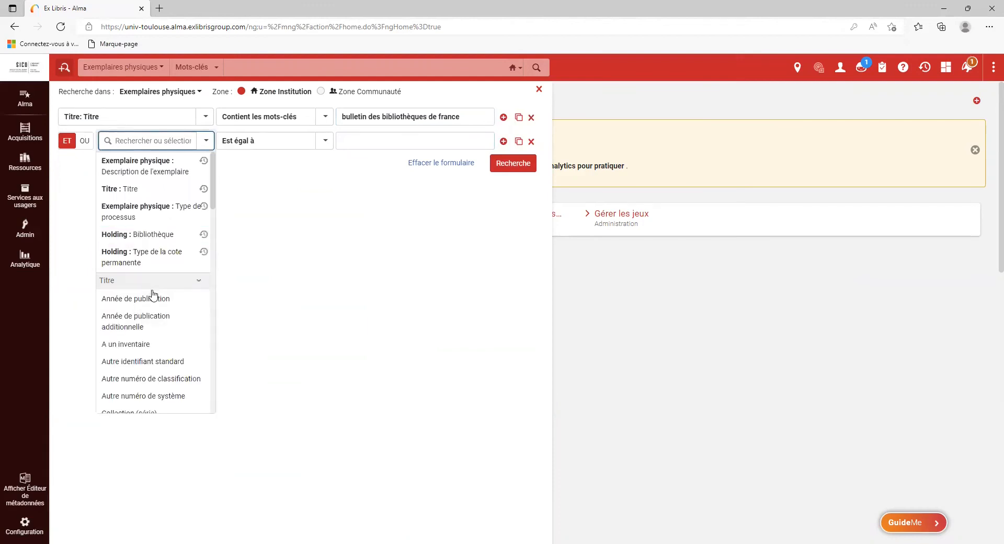
{"action": "left_click", "coordinate": [148, 282]}
{"action": "left_click", "coordinate": [152, 316]}
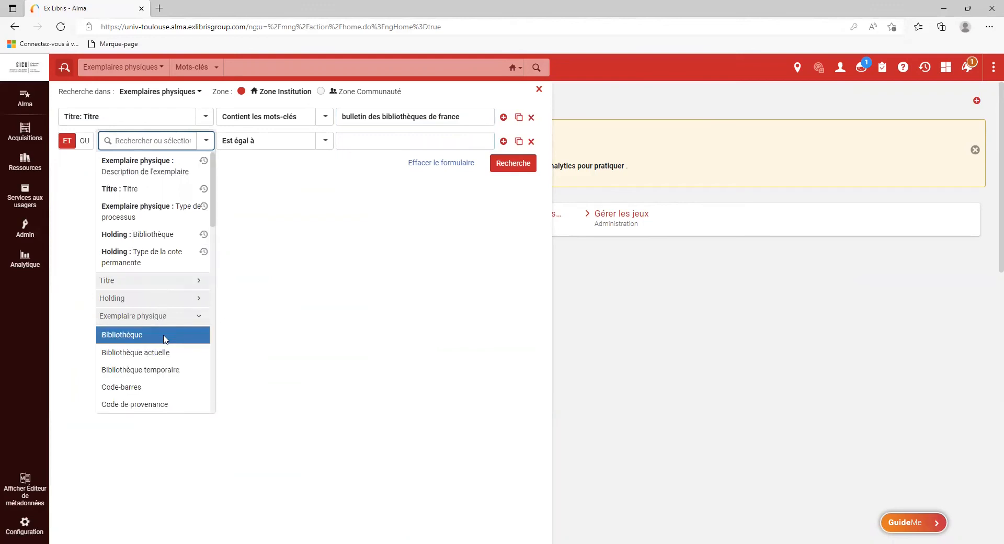
{"action": "scroll", "coordinate": [167, 338], "scroll_direction": "down", "scroll_amount": 1}
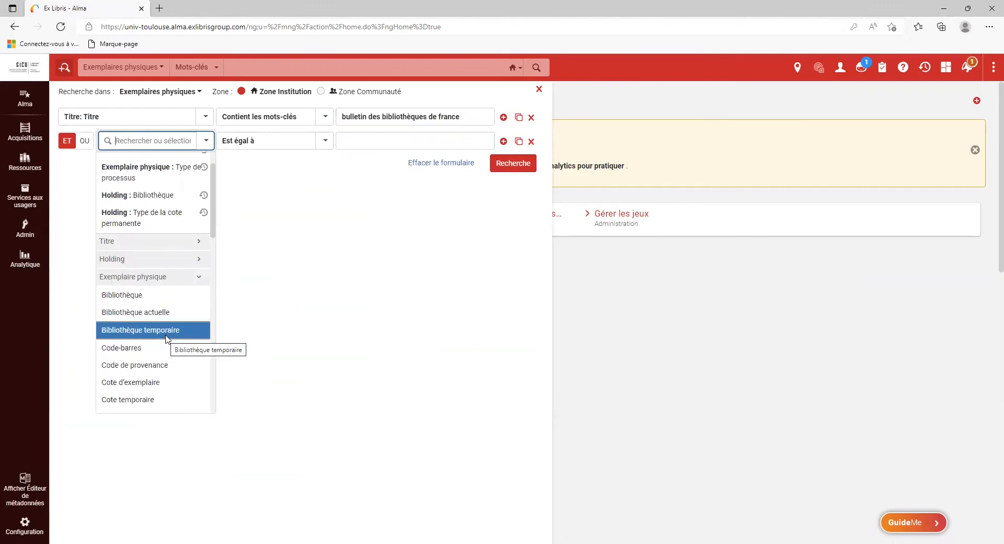
{"action": "scroll", "coordinate": [167, 339], "scroll_direction": "down", "scroll_amount": 1}
{"action": "scroll", "coordinate": [168, 316], "scroll_direction": "down", "scroll_amount": 4}
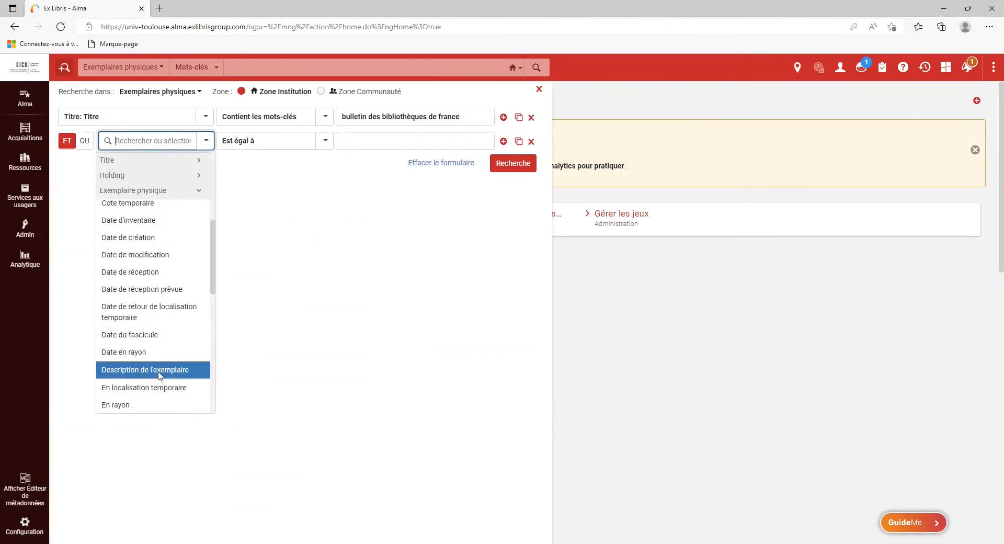
{"action": "left_click", "coordinate": [158, 372]}
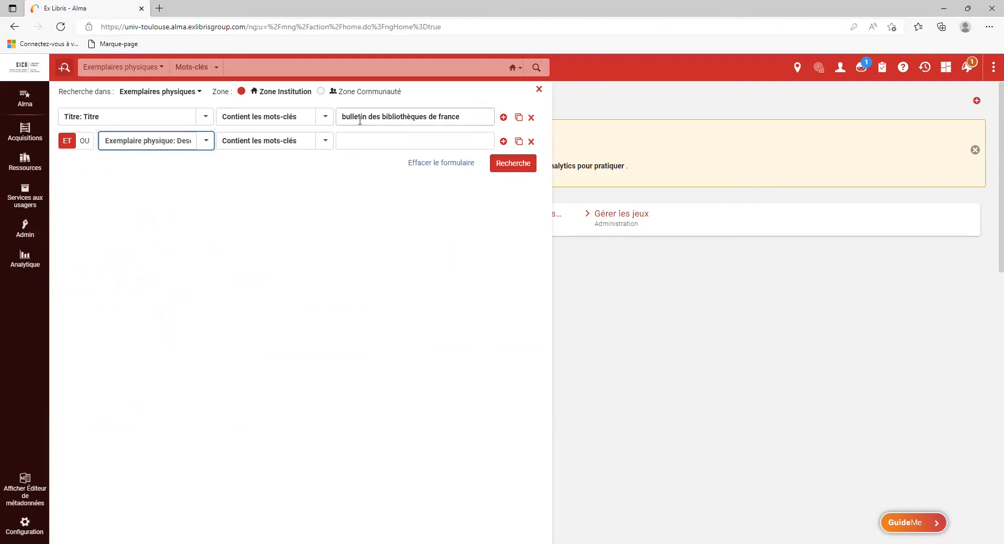
{"action": "left_click", "coordinate": [368, 144]}
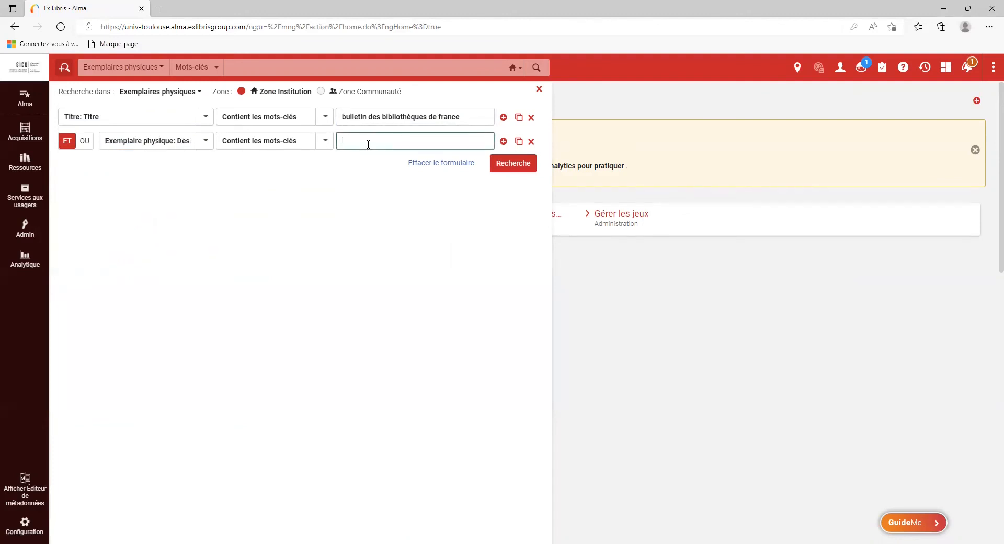
{"action": "type", "text": "2004"}
{"action": "left_click", "coordinate": [513, 166]}
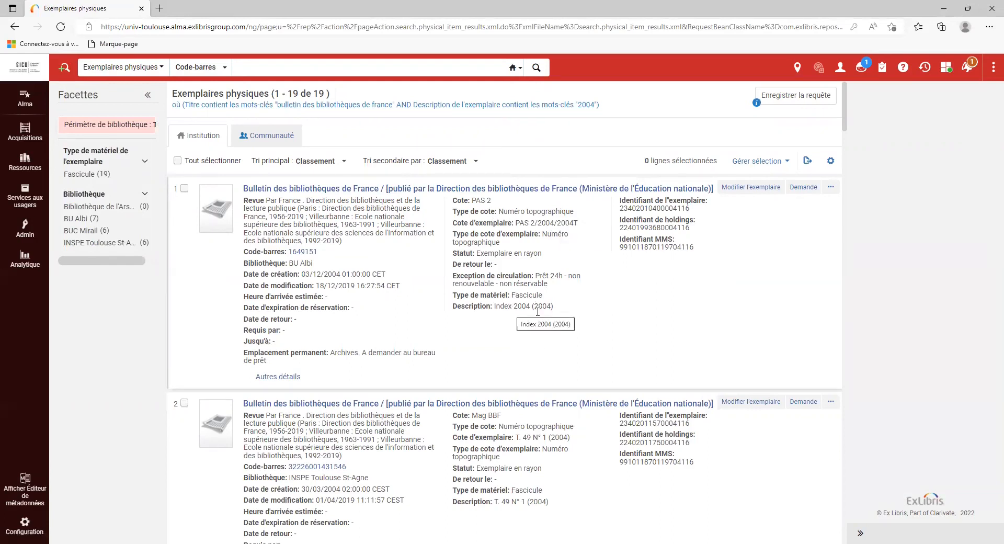
Look through the physical item results for the 2004 issues, examining each one's library, description and loan conditions
{"action": "scroll", "coordinate": [538, 340], "scroll_direction": "down", "scroll_amount": 9}
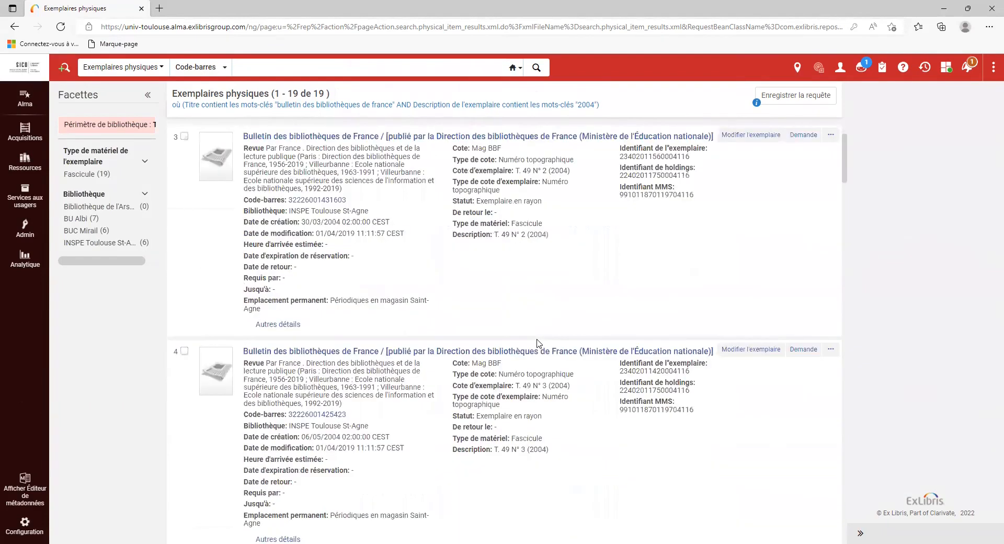
{"action": "scroll", "coordinate": [538, 343], "scroll_direction": "down", "scroll_amount": 1}
{"action": "scroll", "coordinate": [512, 309], "scroll_direction": "up", "scroll_amount": 3}
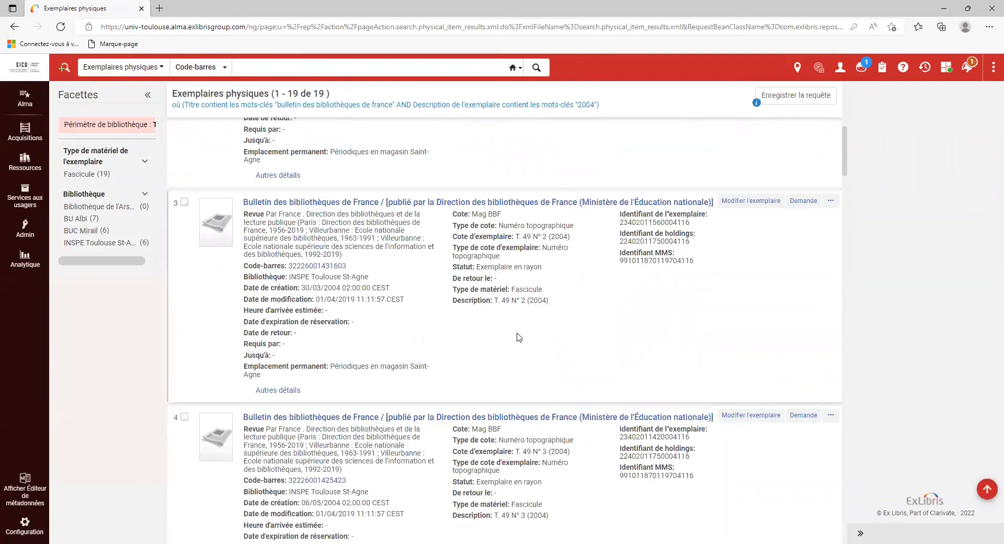
{"action": "scroll", "coordinate": [519, 337], "scroll_direction": "down", "scroll_amount": 3}
{"action": "scroll", "coordinate": [518, 335], "scroll_direction": "down", "scroll_amount": 2}
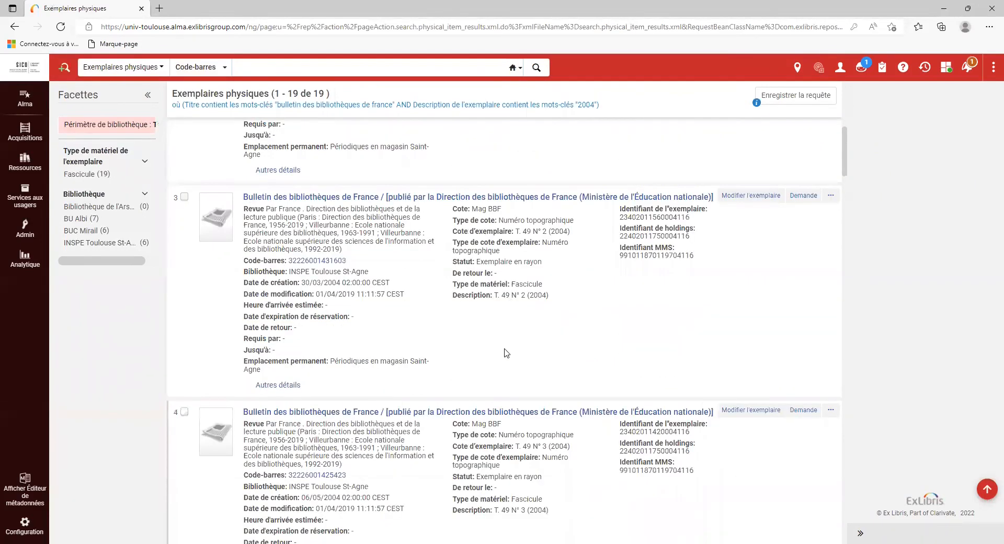
{"action": "scroll", "coordinate": [509, 345], "scroll_direction": "down", "scroll_amount": 5}
{"action": "scroll", "coordinate": [507, 354], "scroll_direction": "down", "scroll_amount": 13}
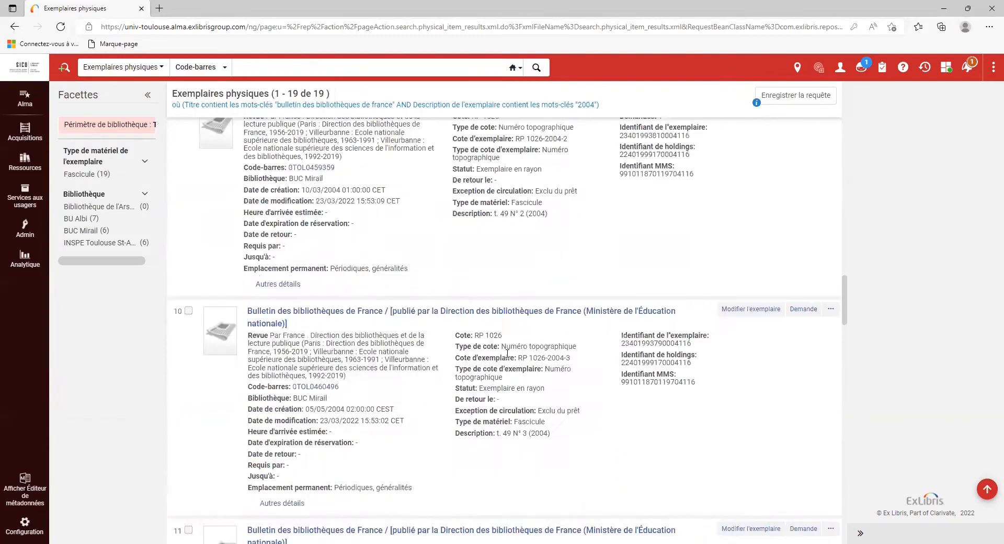
{"action": "scroll", "coordinate": [518, 335], "scroll_direction": "down", "scroll_amount": 12}
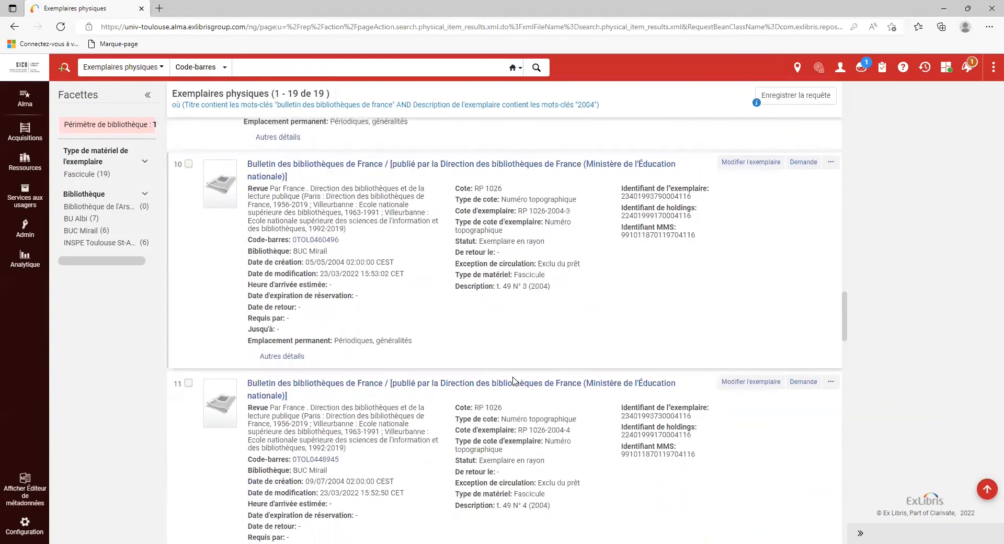
{"action": "scroll", "coordinate": [513, 380], "scroll_direction": "up", "scroll_amount": 12}
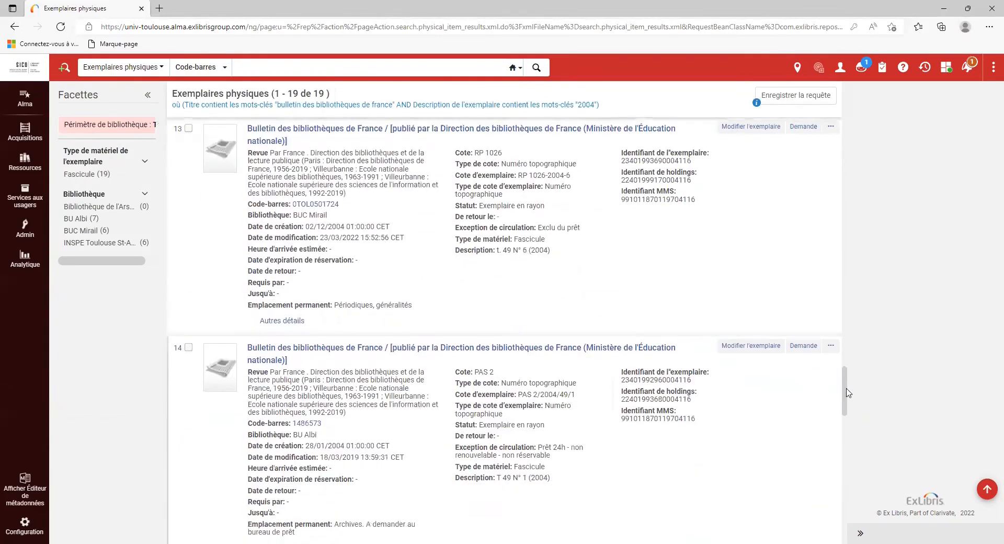
{"action": "left_click", "coordinate": [845, 125]}
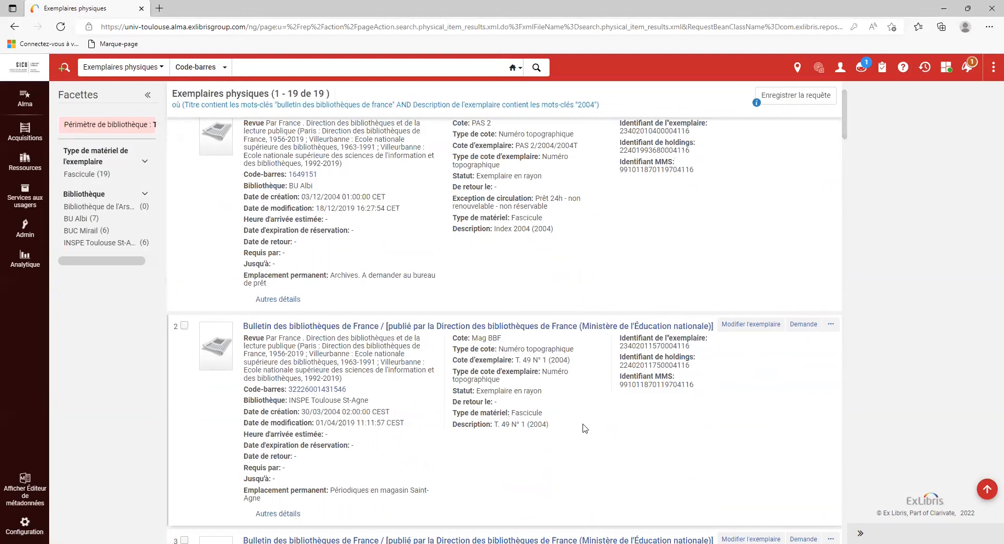
{"action": "scroll", "coordinate": [586, 425], "scroll_direction": "up", "scroll_amount": 2}
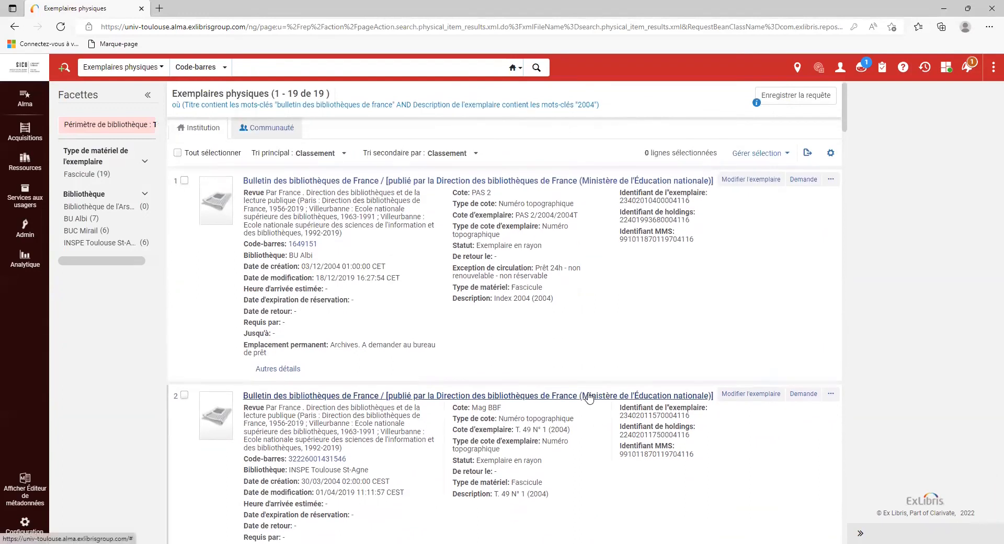
{"action": "scroll", "coordinate": [570, 366], "scroll_direction": "up", "scroll_amount": 1}
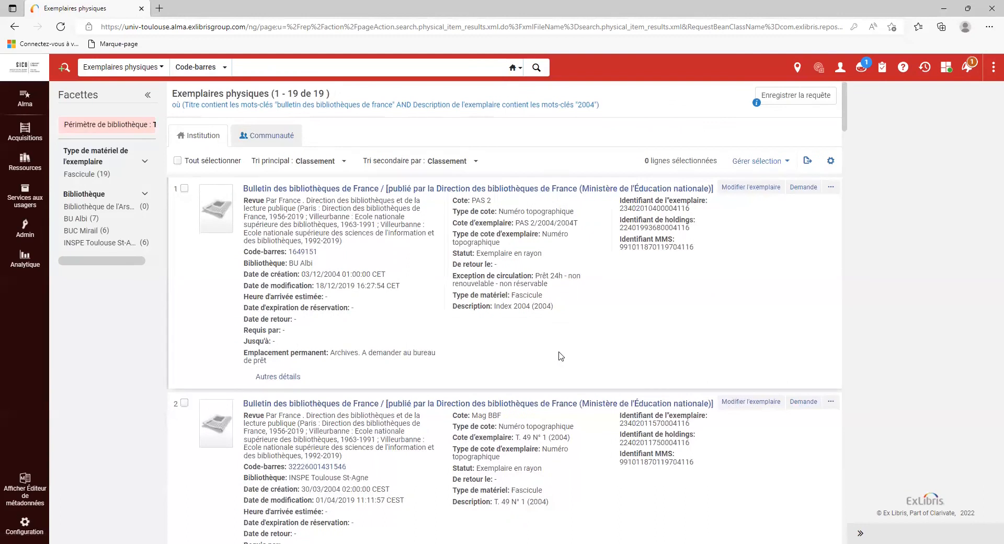
Examine the Exception de circulation of the Index 2004 item at BU Albi, especially its reservation condition
{"action": "left_click_drag", "start_coordinate": [453, 280], "coordinate": [563, 289]}
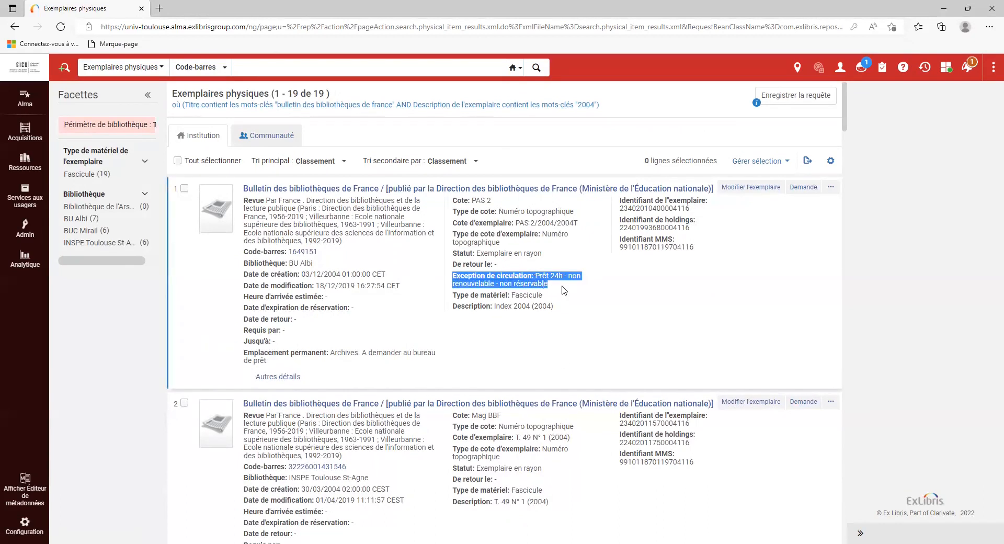
{"action": "left_click", "coordinate": [562, 291]}
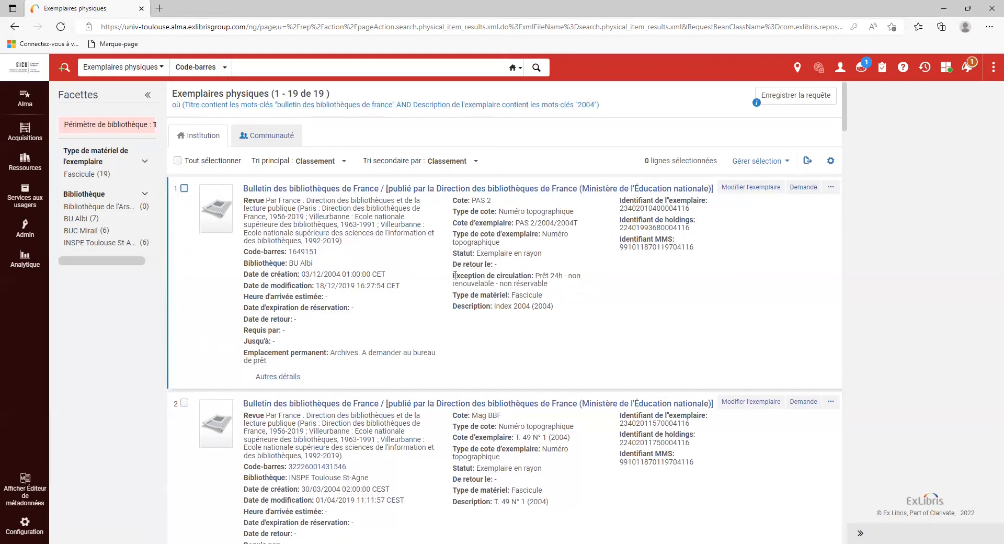
{"action": "left_click_drag", "start_coordinate": [455, 276], "coordinate": [558, 290]}
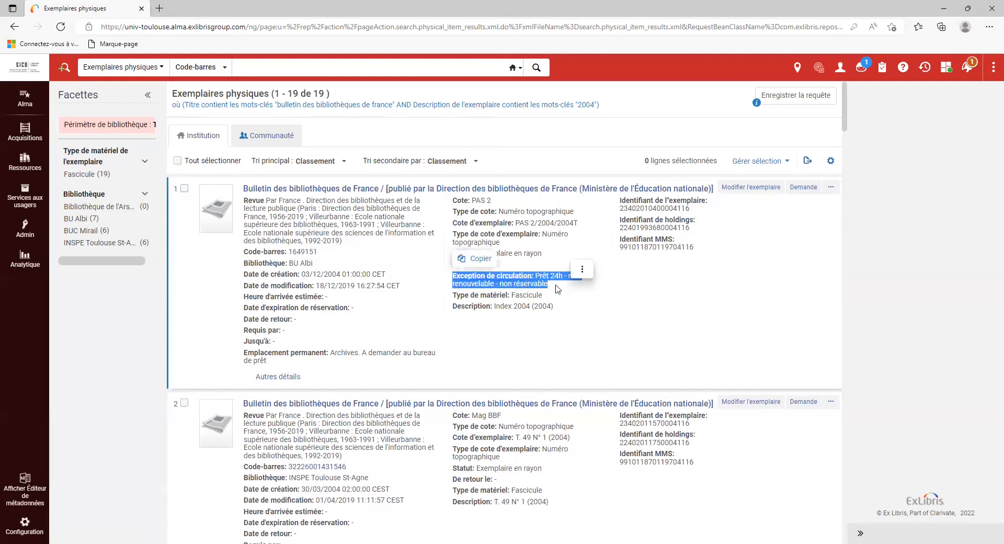
{"action": "left_click", "coordinate": [559, 289]}
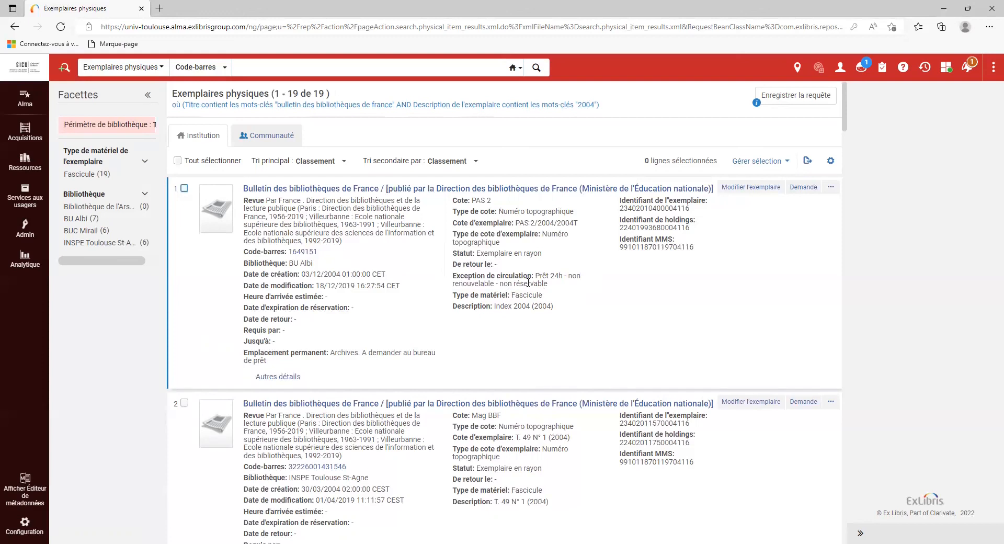
{"action": "left_click_drag", "start_coordinate": [499, 283], "coordinate": [547, 284]}
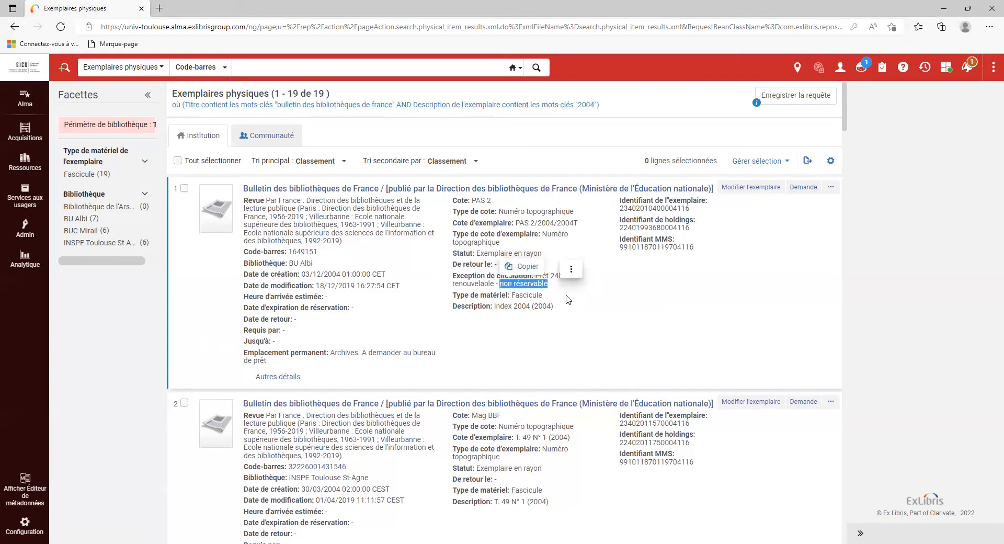
{"action": "left_click", "coordinate": [569, 300]}
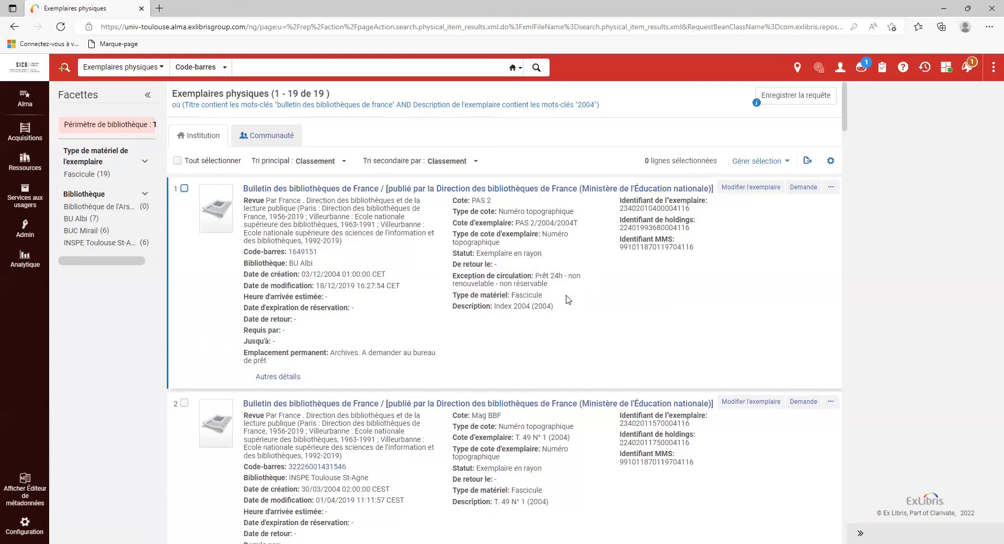
Compare the Index 2004 item's circulation details with those of the INSPE Toulouse St-Agne issues in the results
{"action": "scroll", "coordinate": [569, 300], "scroll_direction": "down", "scroll_amount": 1}
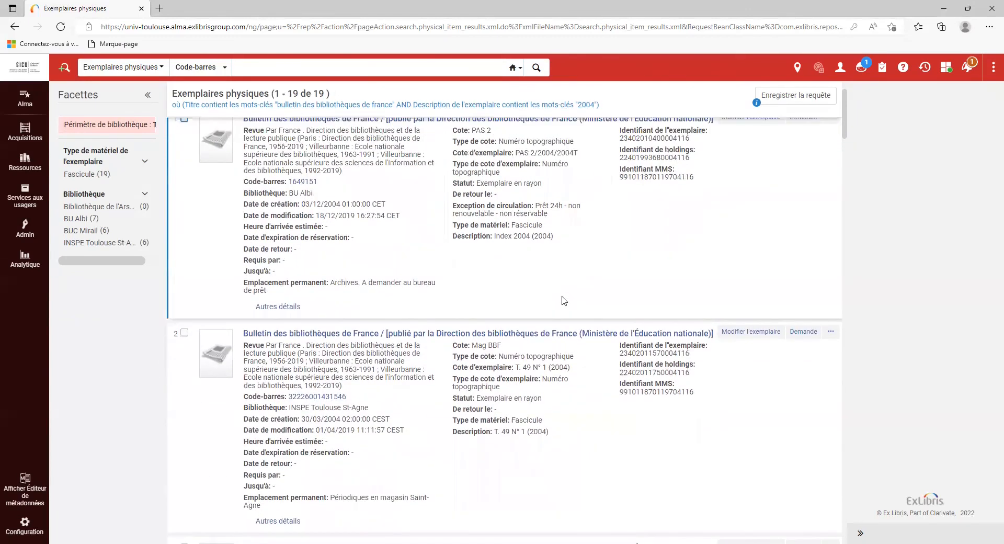
{"action": "scroll", "coordinate": [561, 299], "scroll_direction": "up", "scroll_amount": 1}
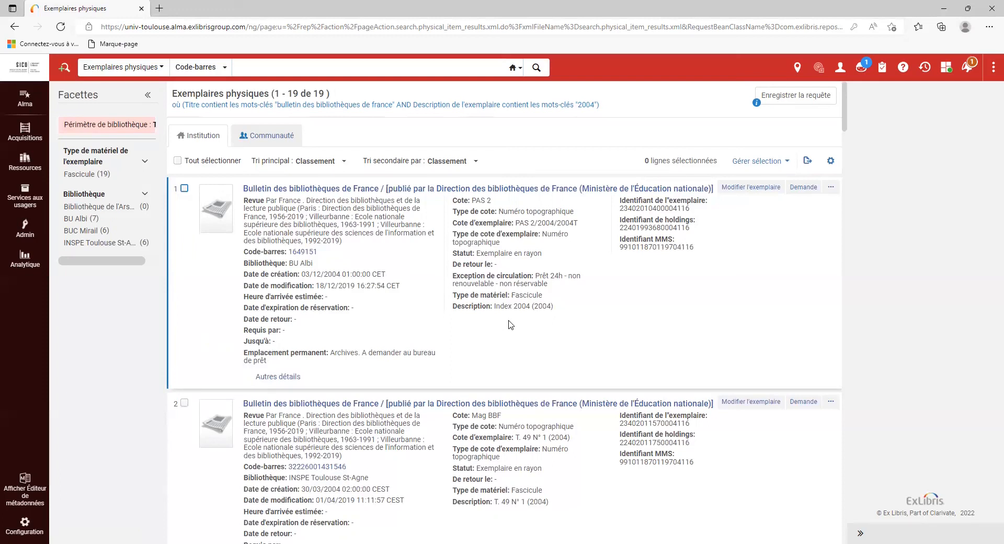
{"action": "scroll", "coordinate": [520, 327], "scroll_direction": "down", "scroll_amount": 4}
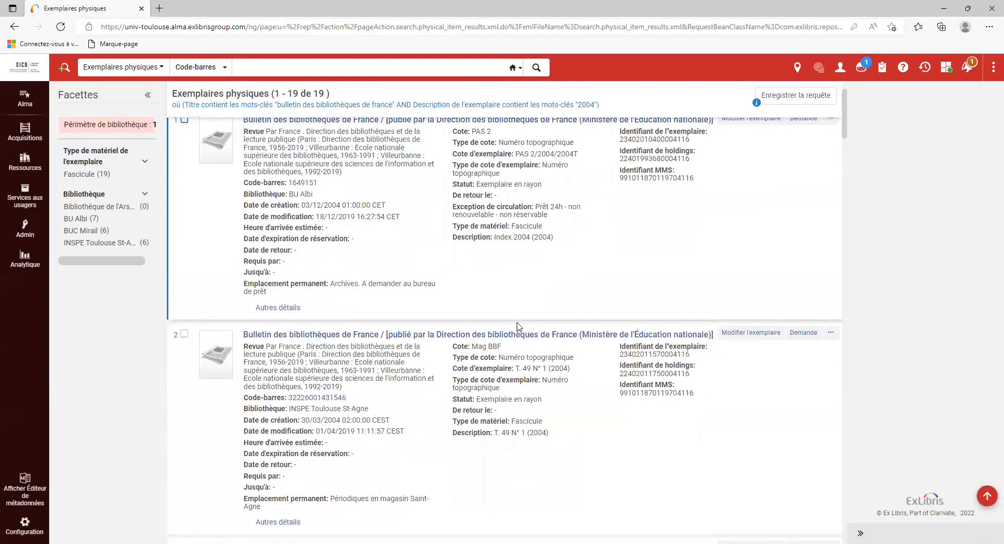
{"action": "scroll", "coordinate": [519, 326], "scroll_direction": "down", "scroll_amount": 12}
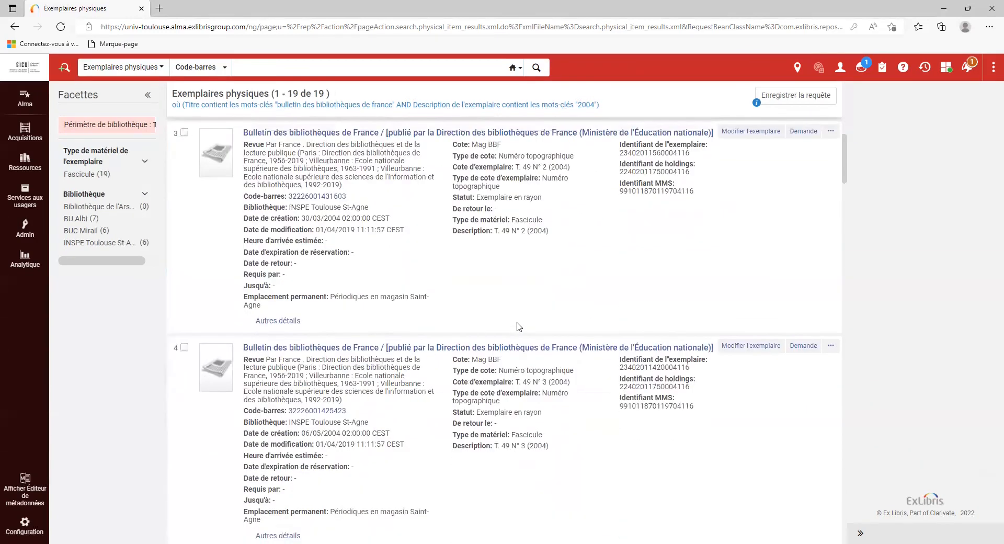
{"action": "scroll", "coordinate": [518, 326], "scroll_direction": "up", "scroll_amount": 1}
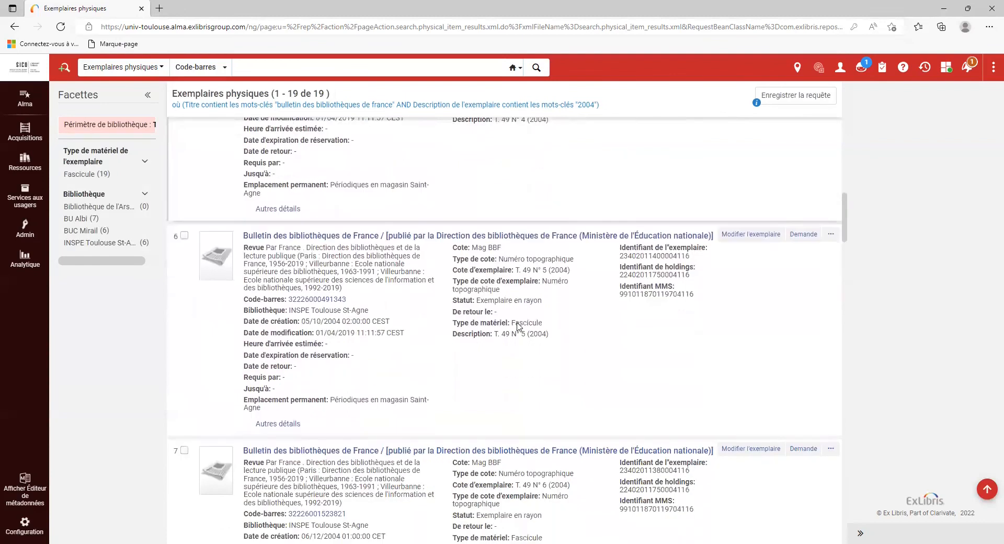
{"action": "scroll", "coordinate": [518, 322], "scroll_direction": "up", "scroll_amount": 15}
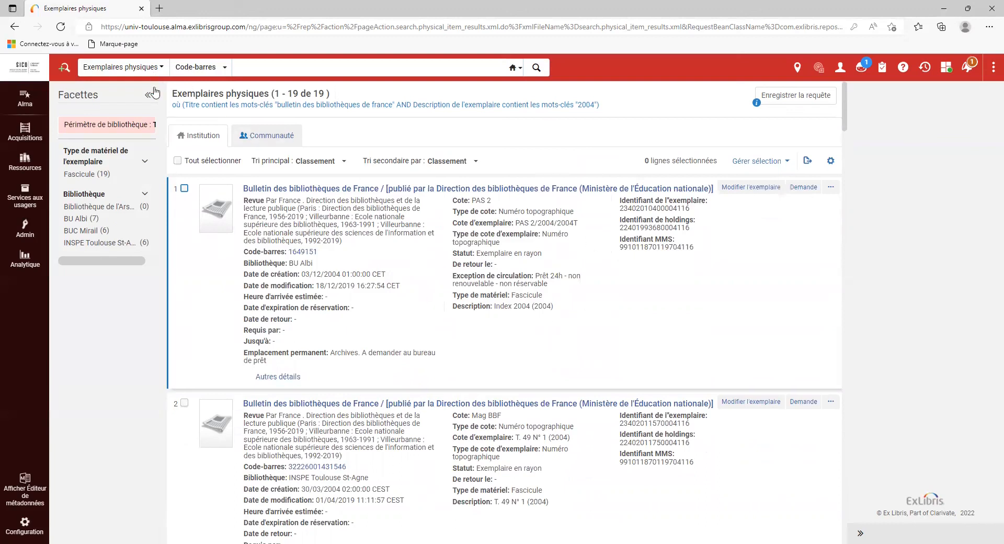
{"action": "scroll", "coordinate": [544, 346], "scroll_direction": "down", "scroll_amount": 2}
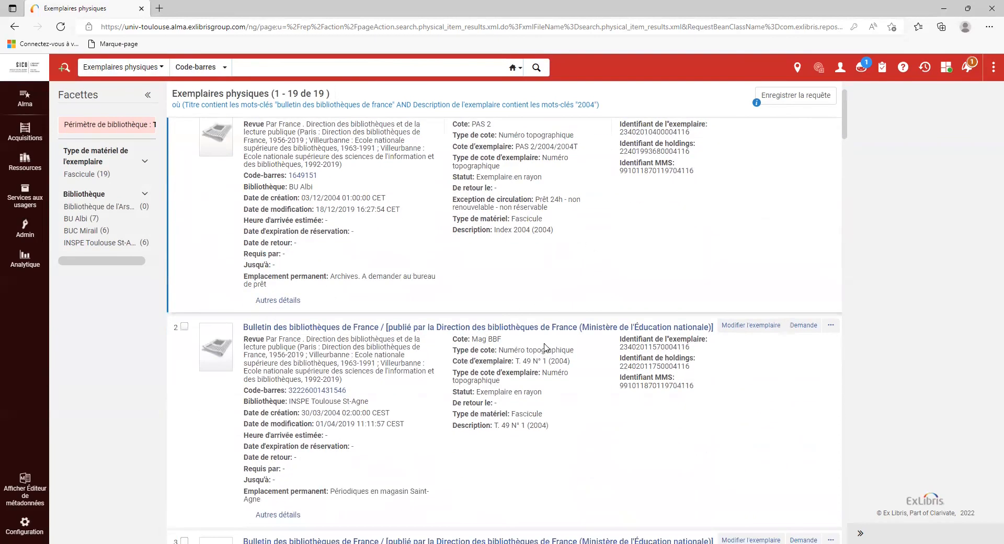
{"action": "scroll", "coordinate": [544, 346], "scroll_direction": "down", "scroll_amount": 4}
{"action": "scroll", "coordinate": [557, 238], "scroll_direction": "up", "scroll_amount": 4}
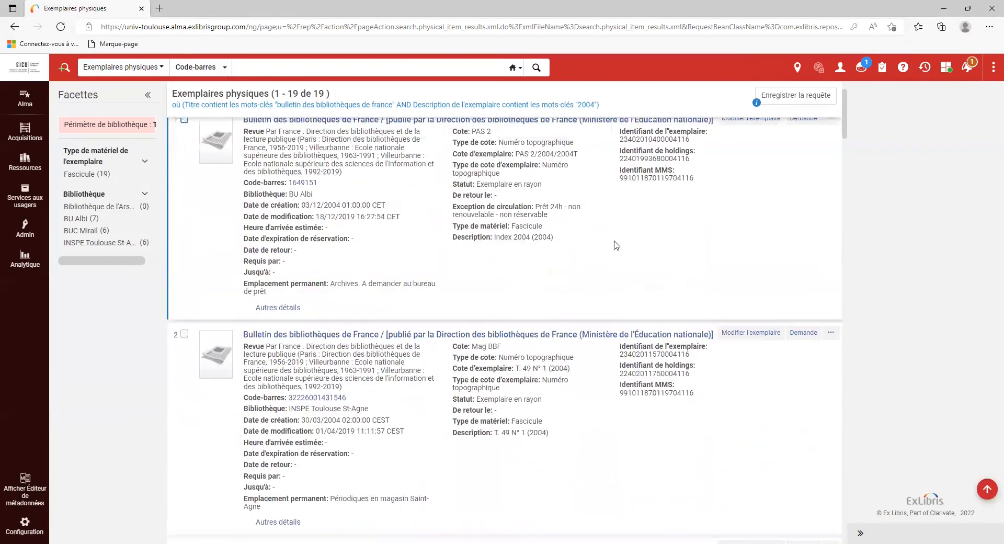